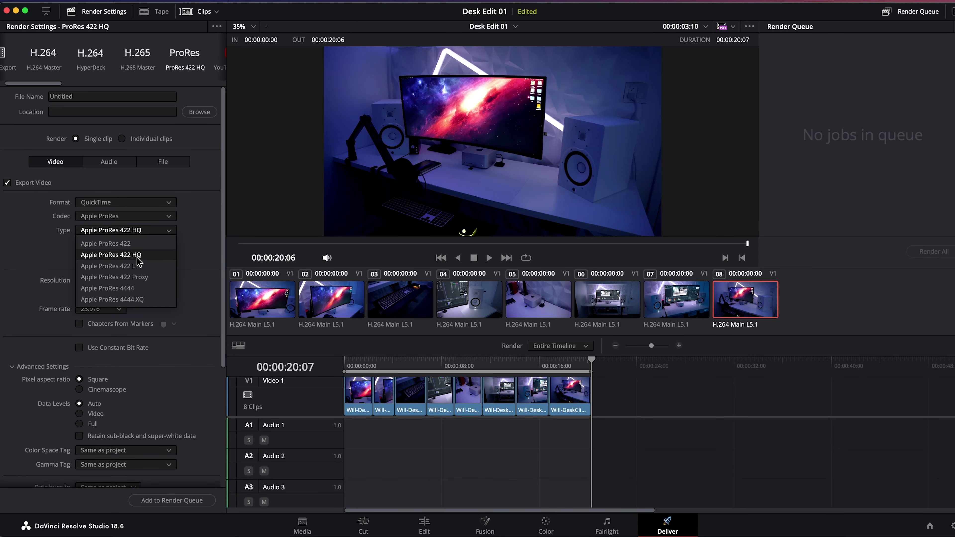
Keep Apple ProRes 422 HQ as the type and load the H.265 Master preset
click(139, 256)
click(139, 67)
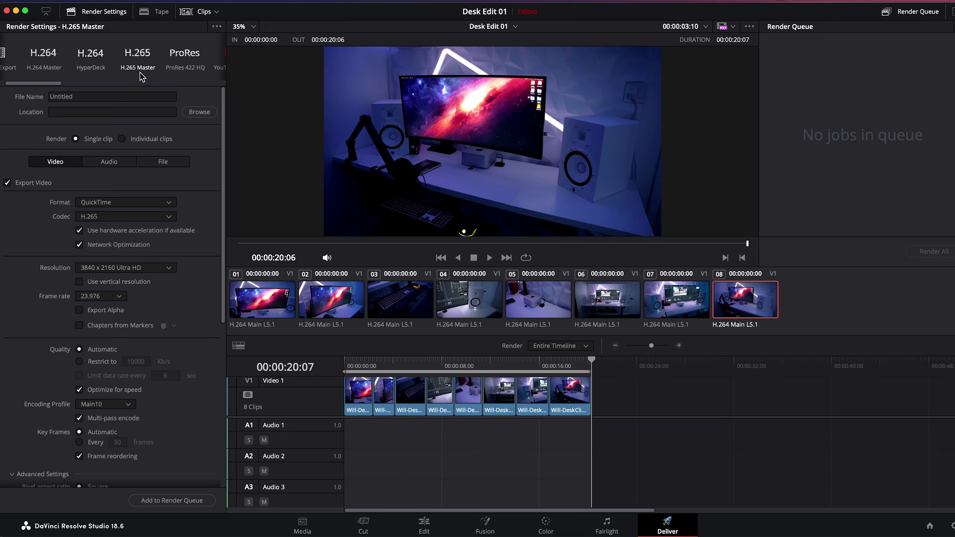
scroll(203, 304, down, 3)
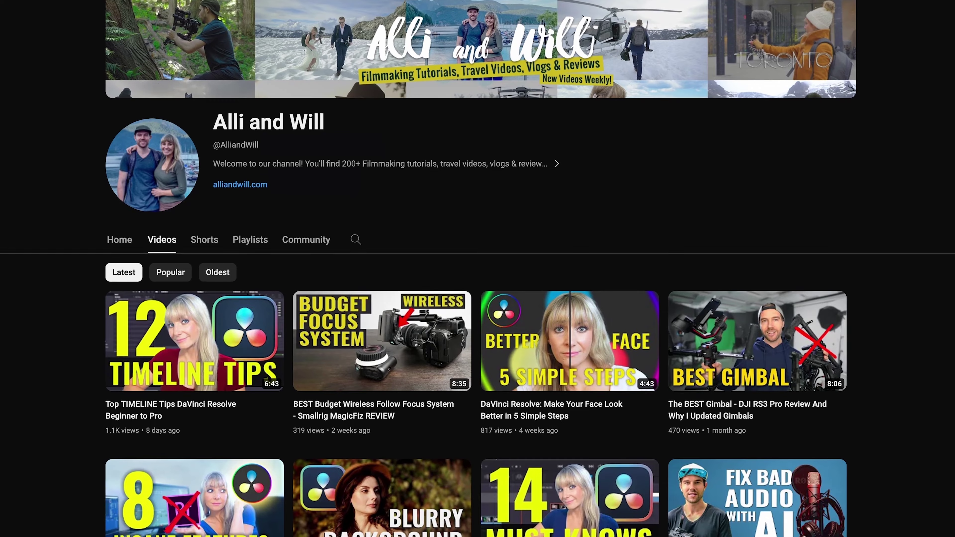
Scroll down the channel's Videos tab through the tutorial thumbnails
scroll(477, 268, down, 10)
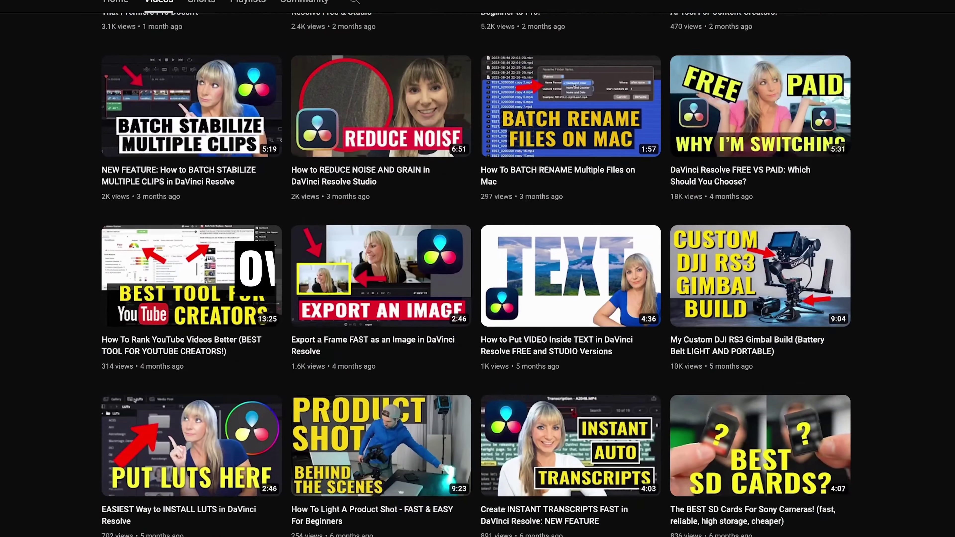
scroll(478, 269, down, 5)
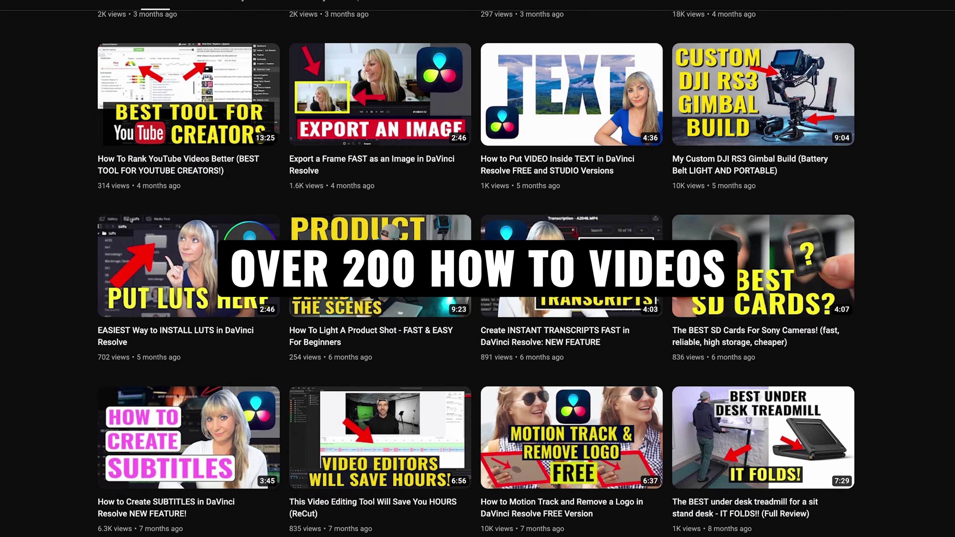
scroll(478, 269, down, 12)
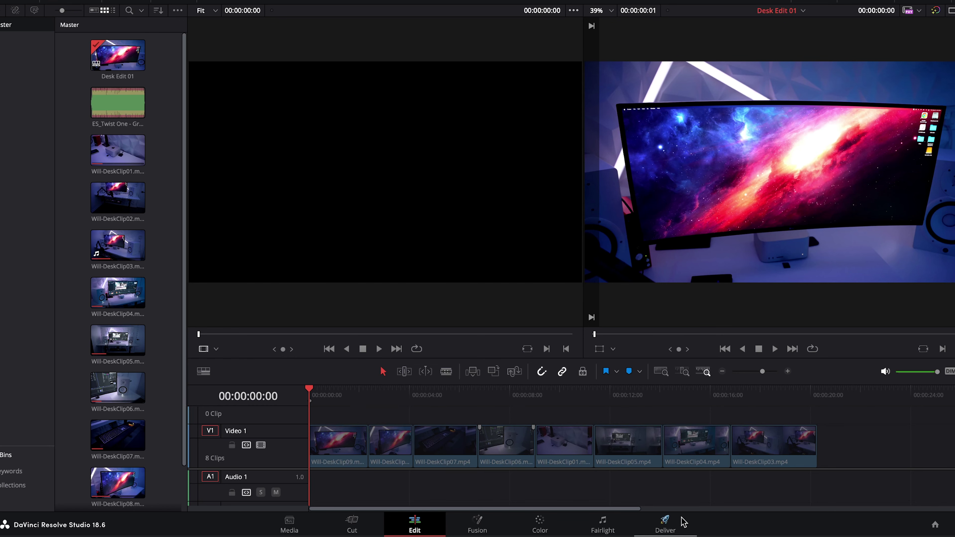
On the Deliver page, set the render range to Entire Timeline
click(666, 527)
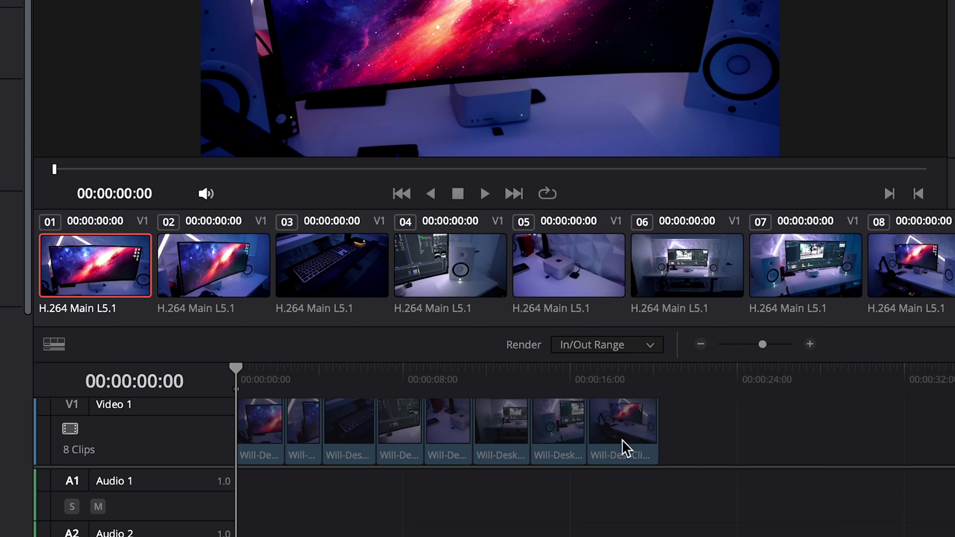
drag(715, 389, 658, 397)
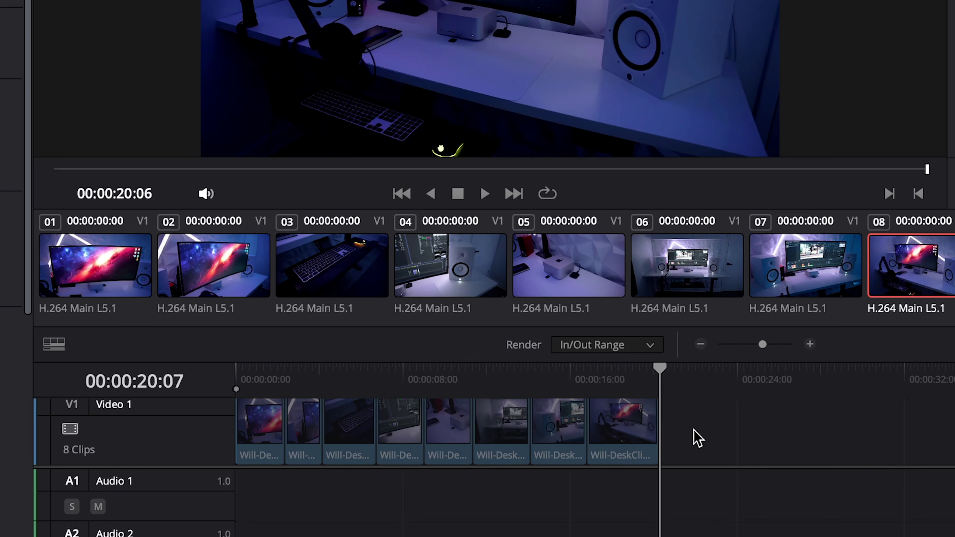
click(605, 345)
click(602, 332)
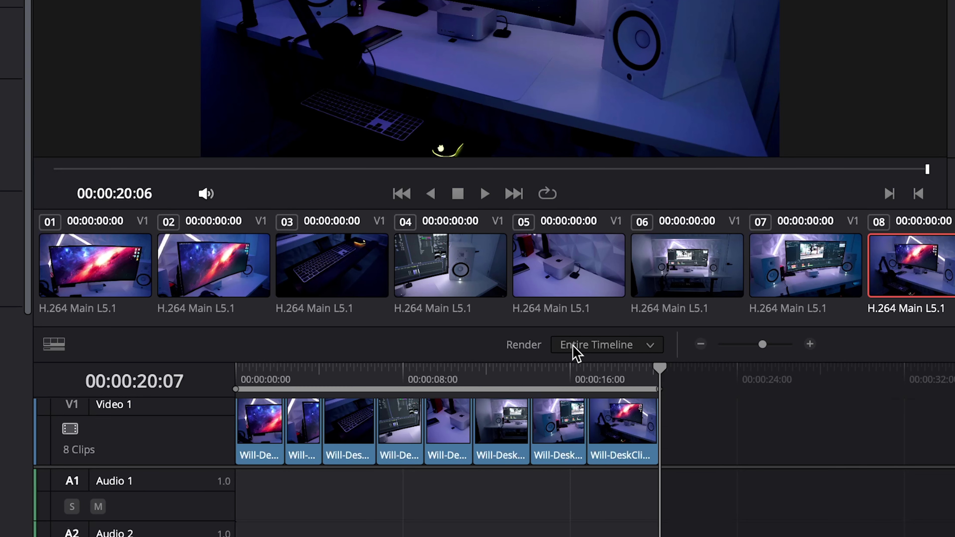
Try an out point near 10 seconds, then clear it so the whole timeline renders
click(457, 377)
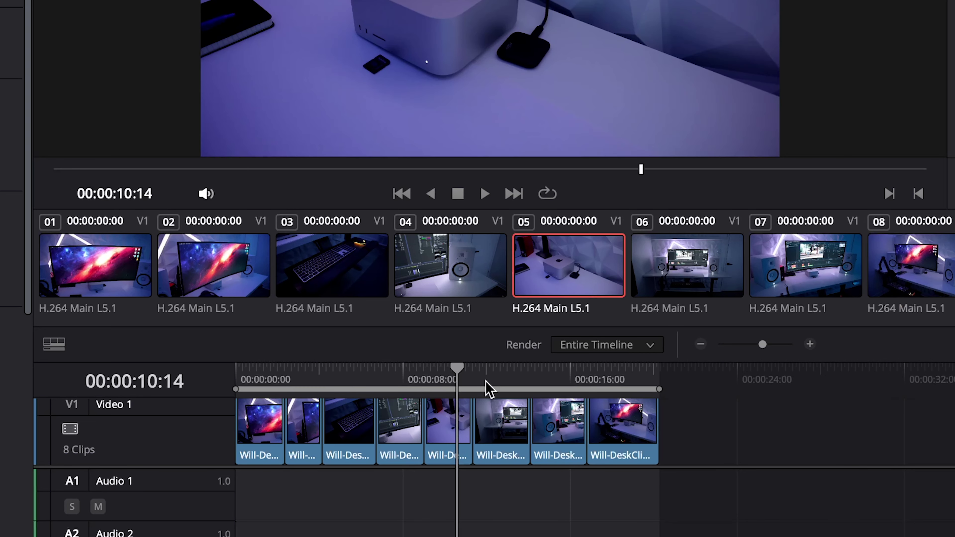
key(o)
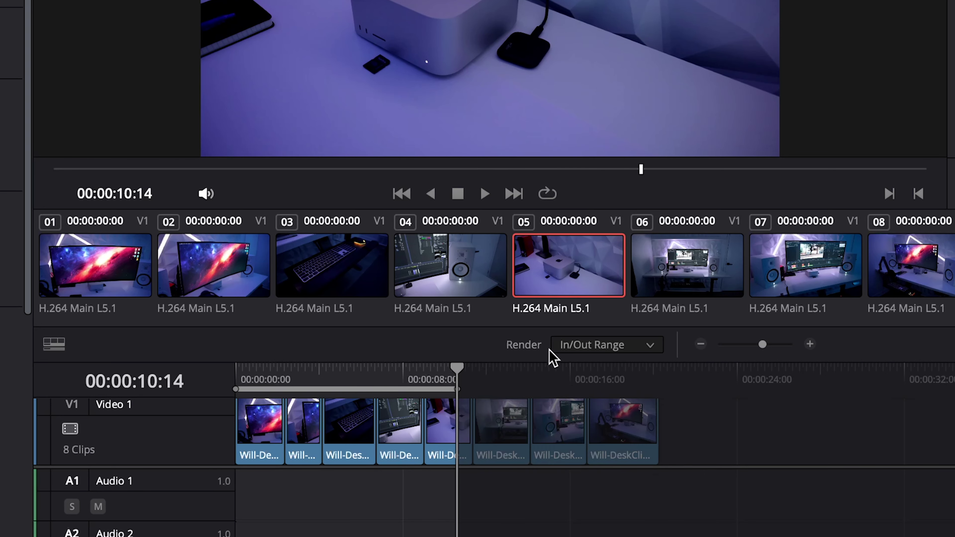
click(595, 345)
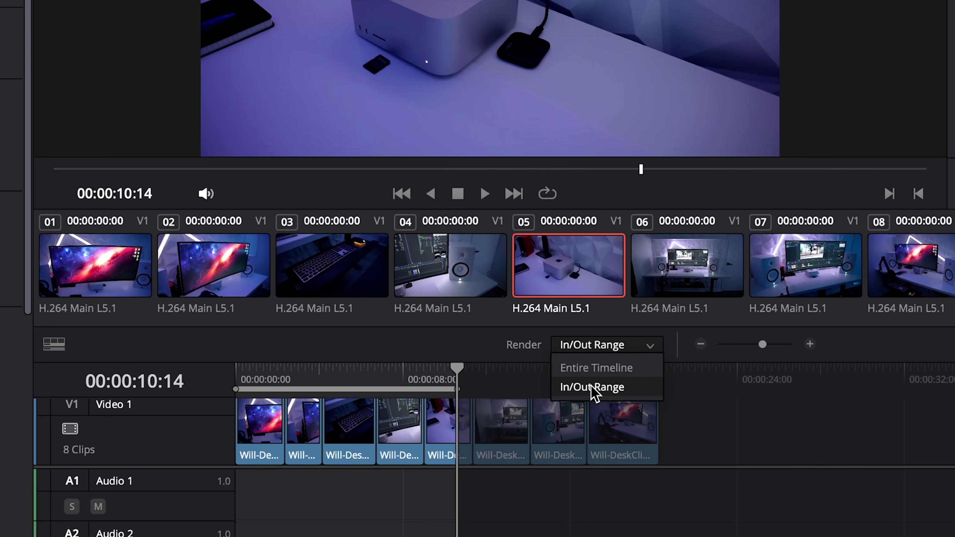
drag(673, 378, 653, 382)
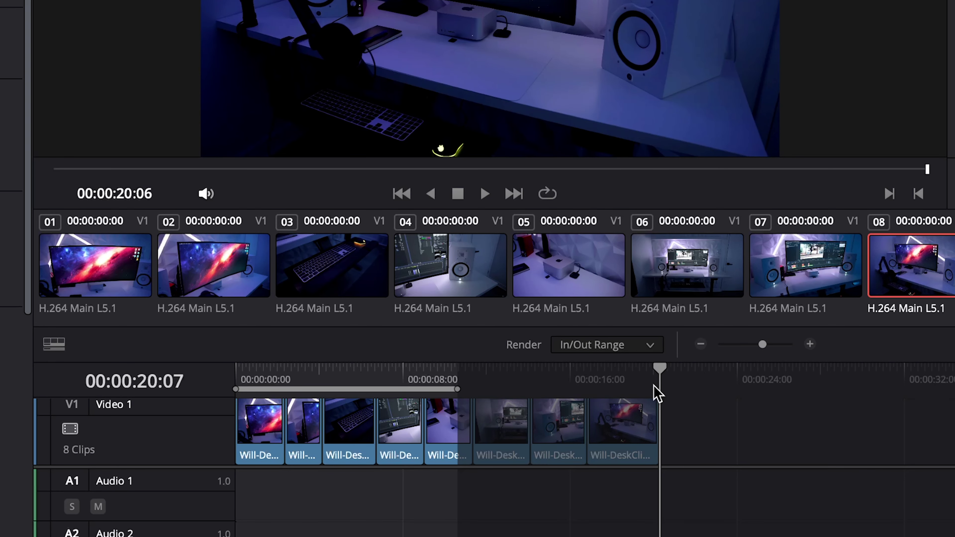
key(alt+x)
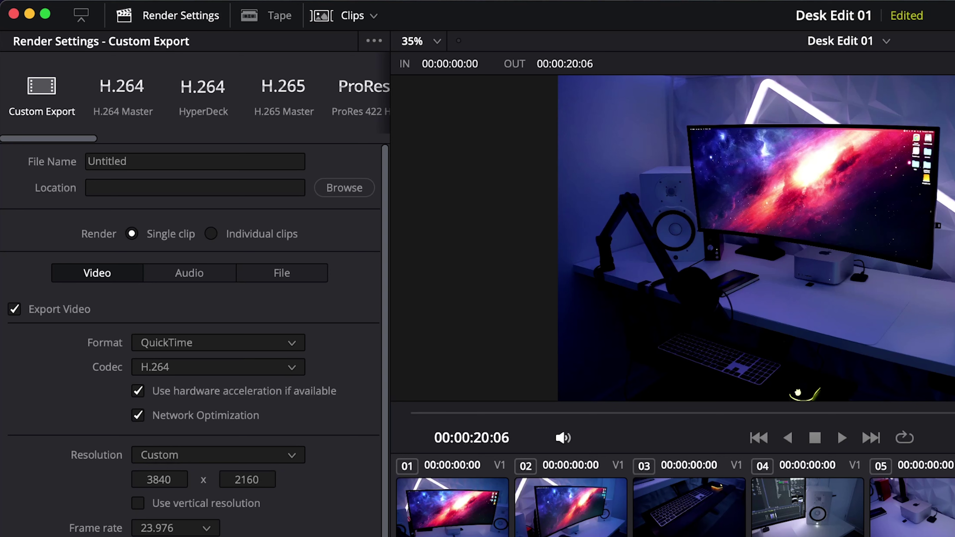
click(185, 344)
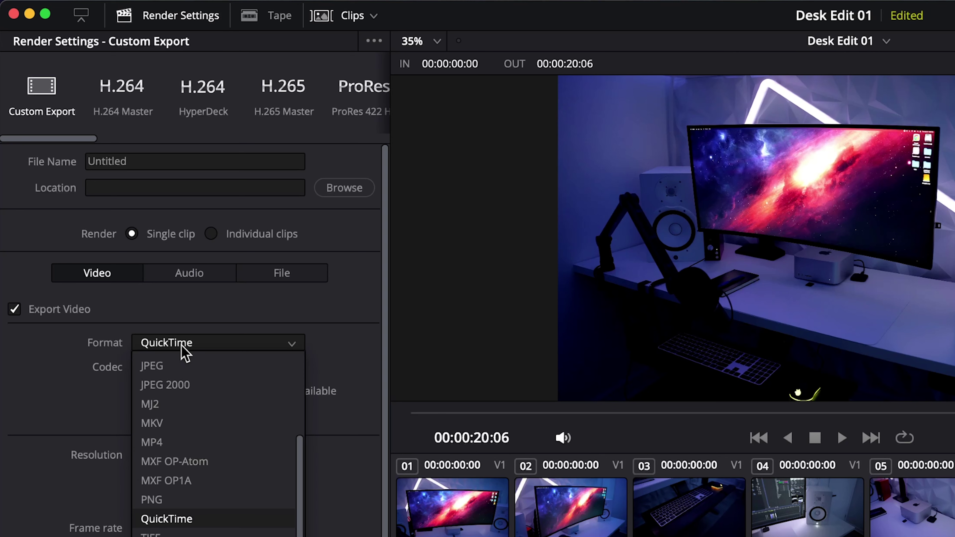
scroll(297, 433, up, 5)
scroll(320, 413, down, 5)
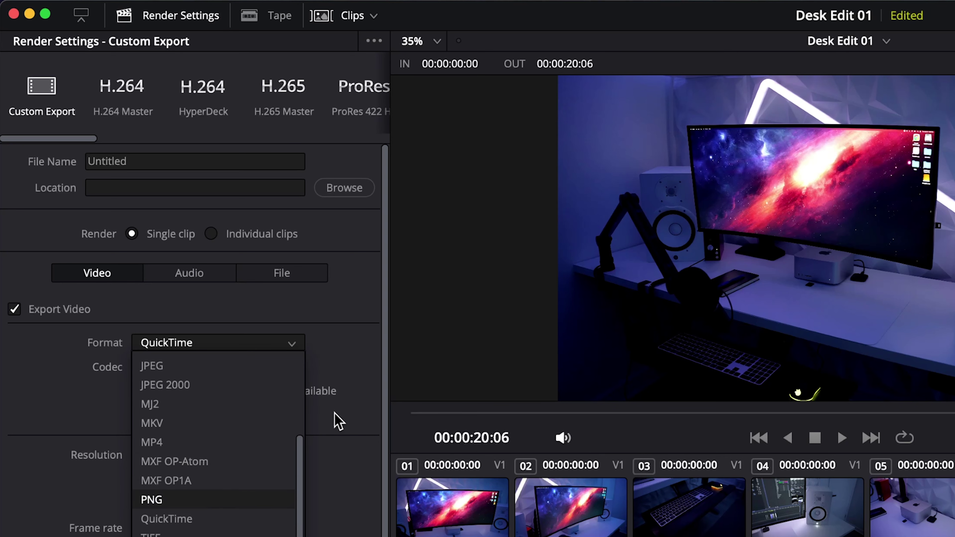
click(198, 376)
click(199, 367)
click(383, 348)
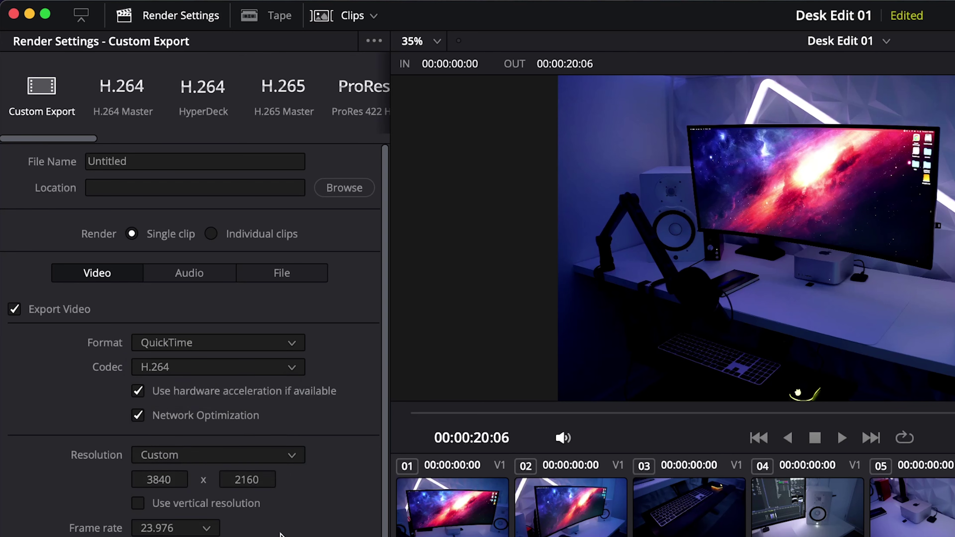
scroll(334, 489, down, 10)
scroll(335, 526, up, 10)
drag(57, 141, 103, 145)
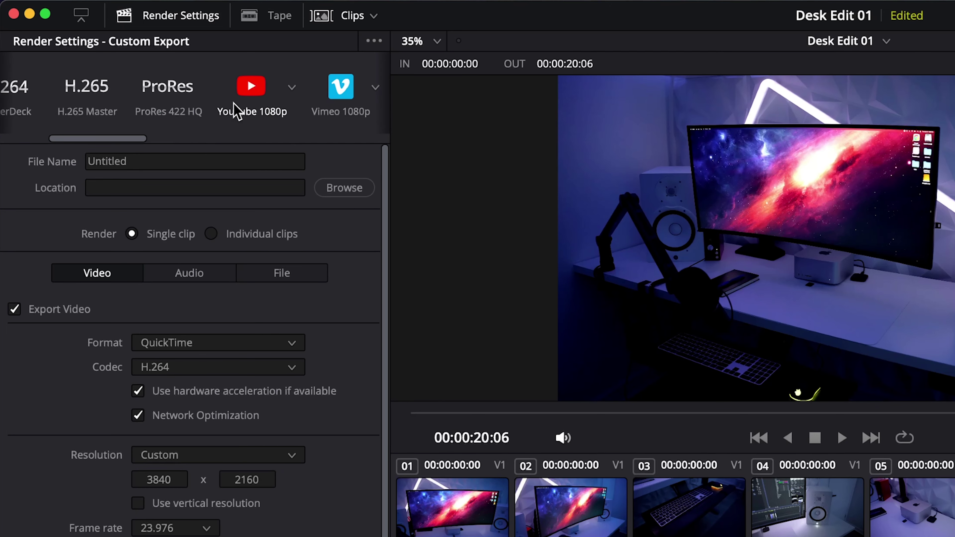
Apply the YouTube preset and switch its resolution from 1080p to 2160p
click(265, 92)
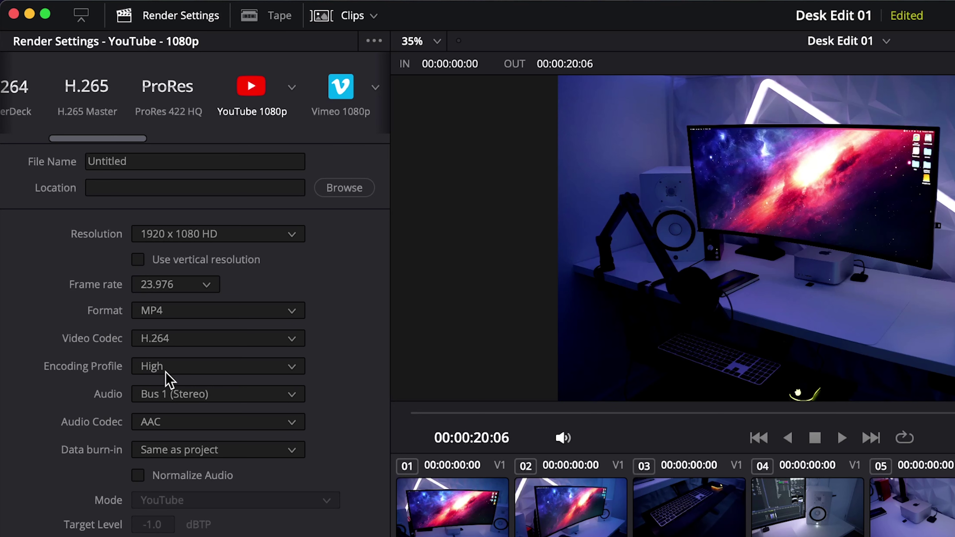
click(291, 88)
click(271, 186)
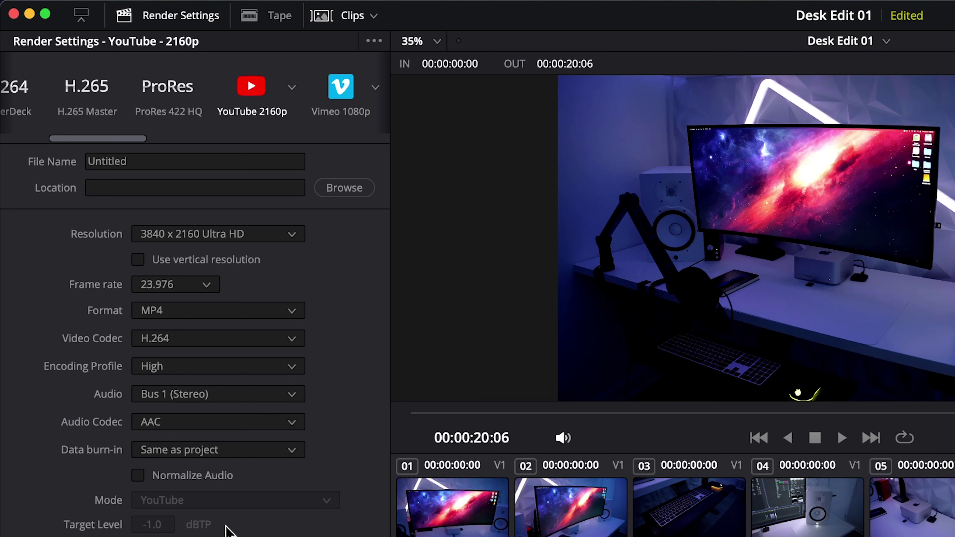
drag(121, 140, 86, 139)
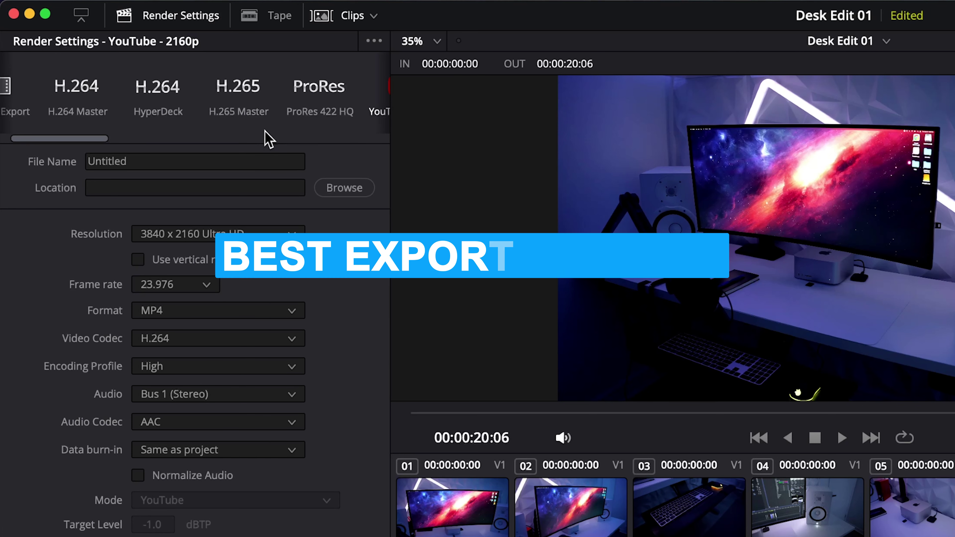
Select the ProRes 422 HQ preset in the render presets strip
click(317, 112)
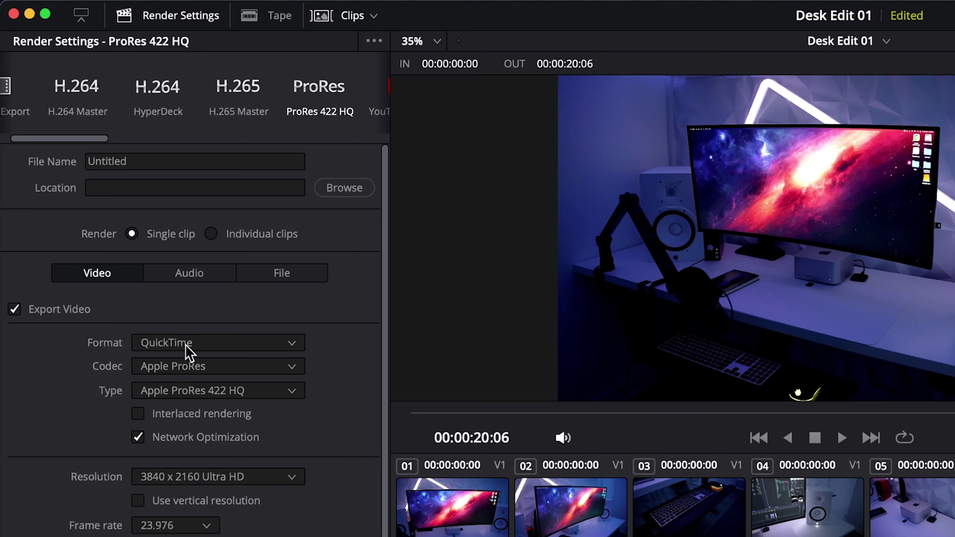
Confirm Apple ProRes 422 HQ in the Type list and return to the top of Render Settings
click(230, 391)
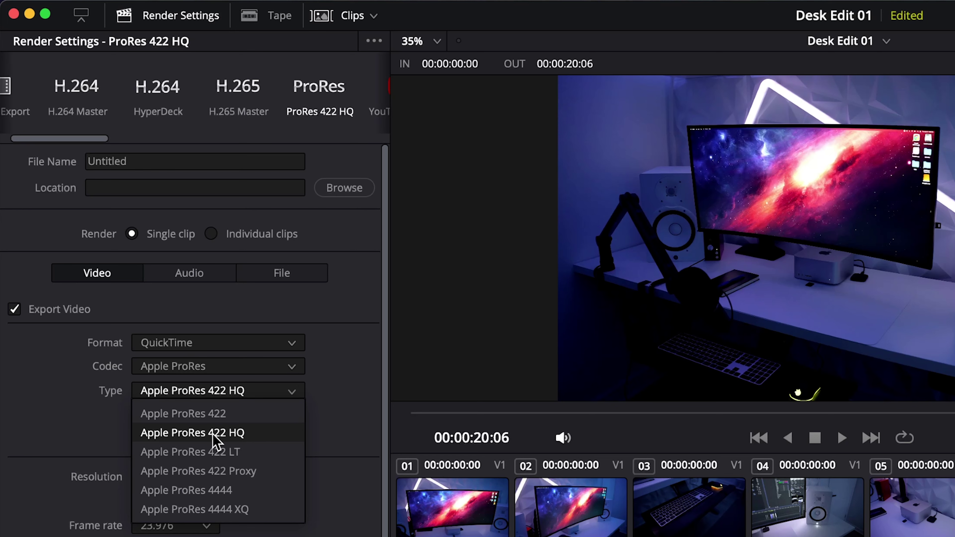
click(236, 438)
scroll(234, 331, down, 6)
scroll(299, 475, up, 5)
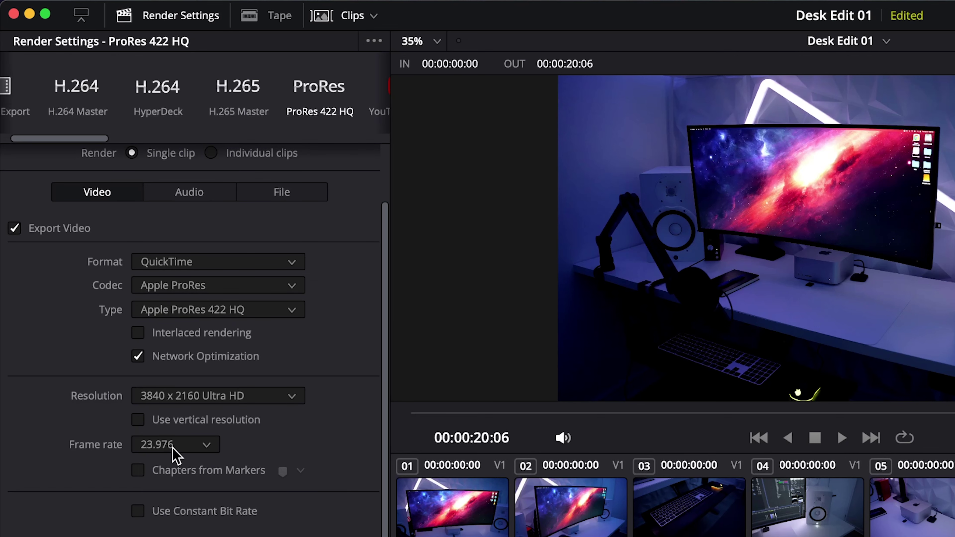
scroll(299, 493, up, 3)
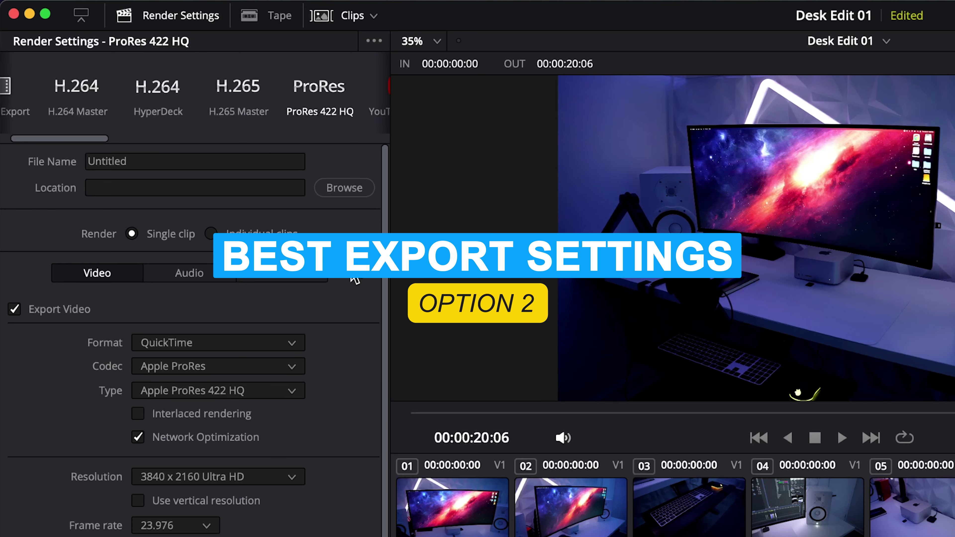
Switch to the H.264 Master preset and set Format to MP4
click(89, 101)
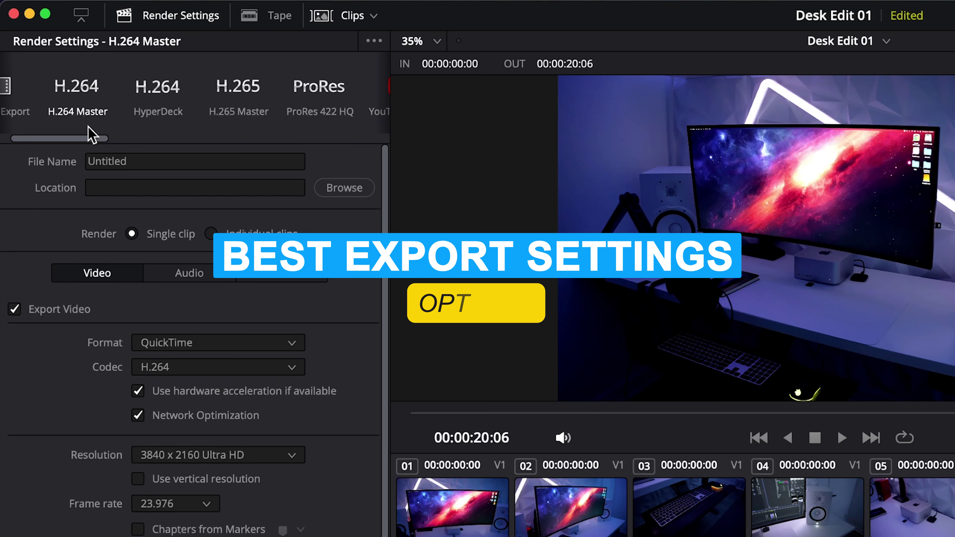
click(166, 352)
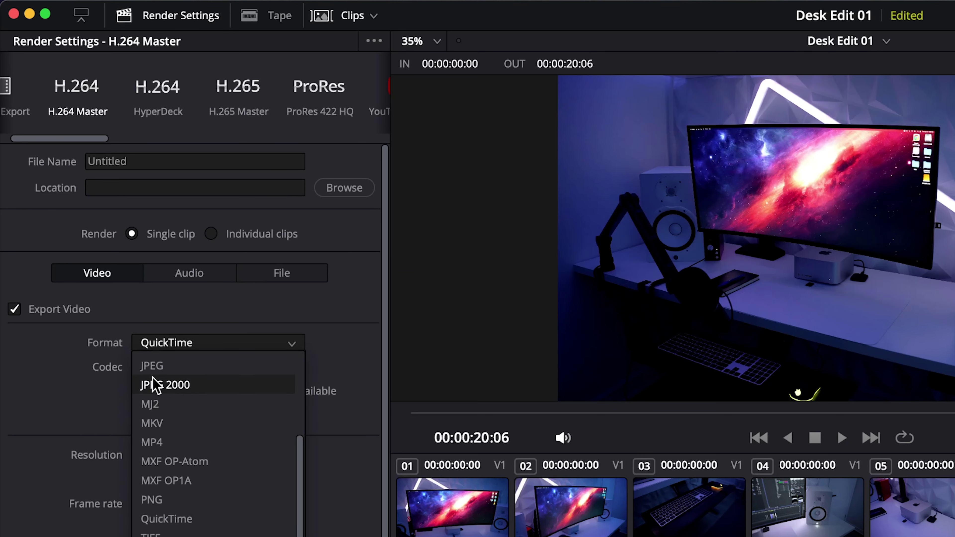
click(182, 443)
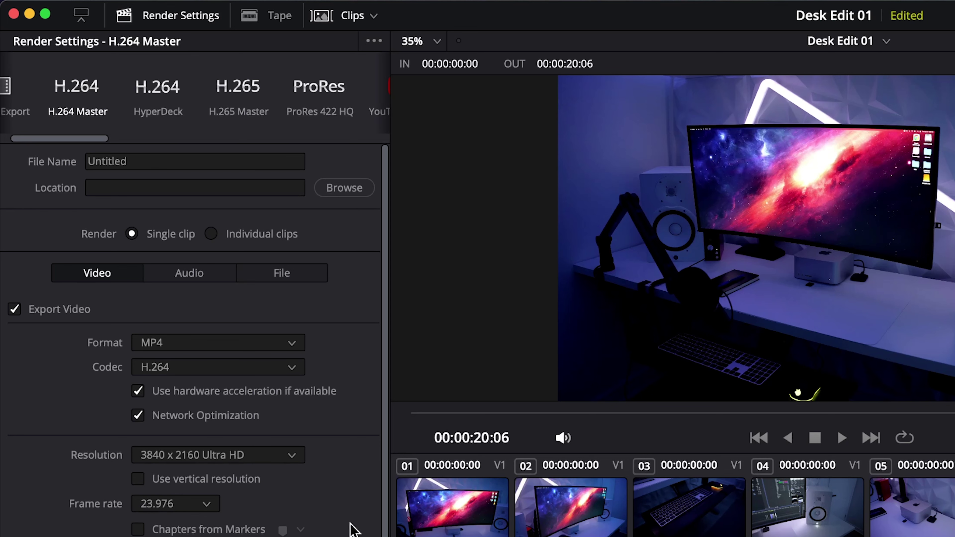
Set the encoding profile to High after trying Auto, then view the YouTube 2160p preset
scroll(350, 528, down, 7)
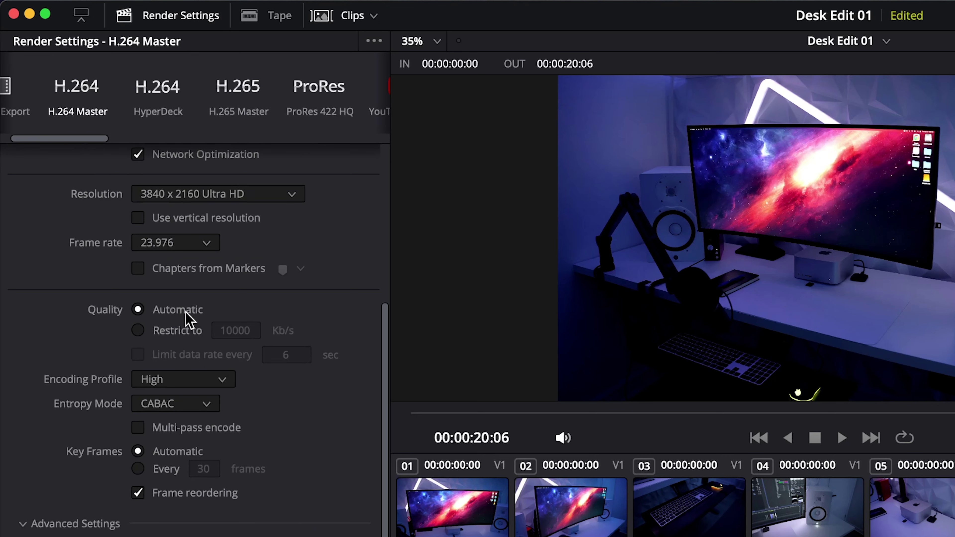
click(180, 380)
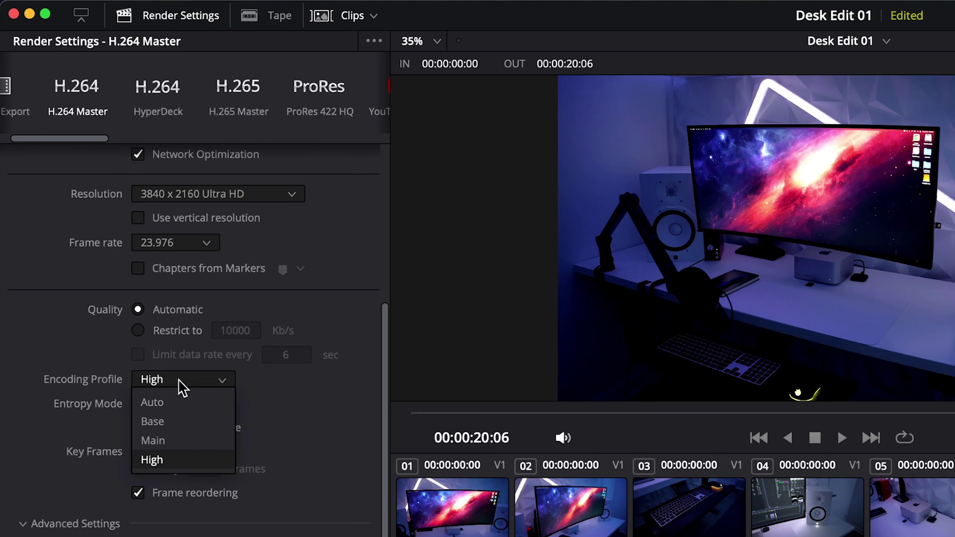
click(182, 401)
click(209, 381)
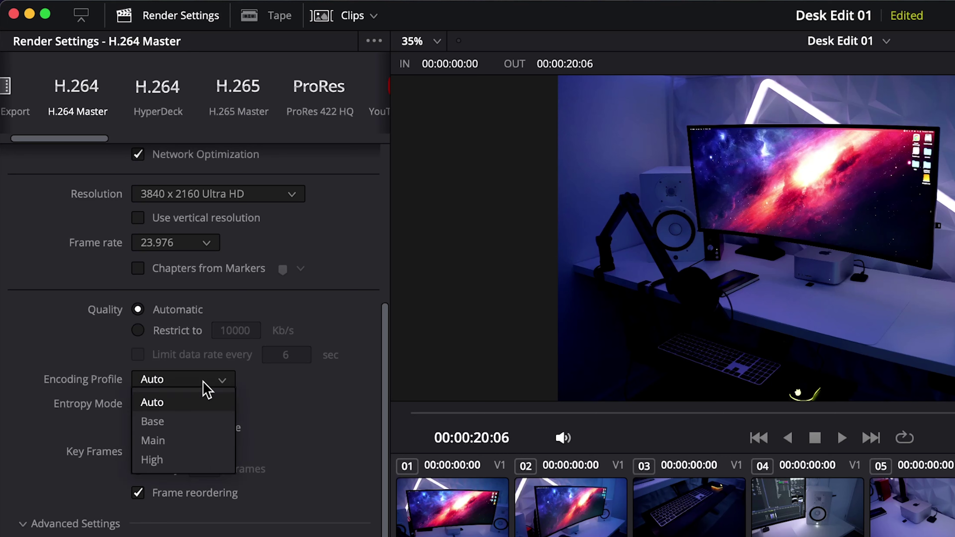
click(203, 464)
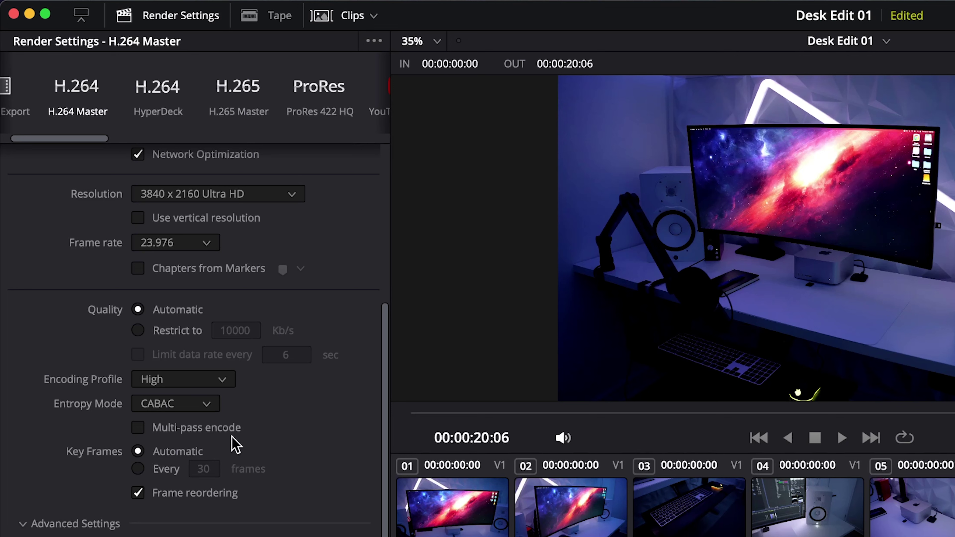
click(381, 112)
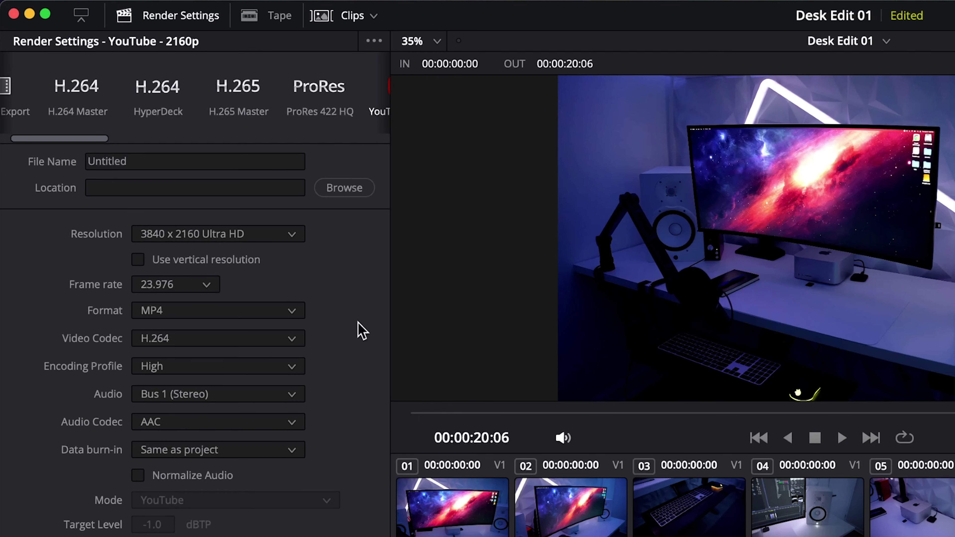
Return to the H.264 Master preset and tick Multi-pass encode
click(61, 102)
scroll(142, 485, down, 5)
click(138, 480)
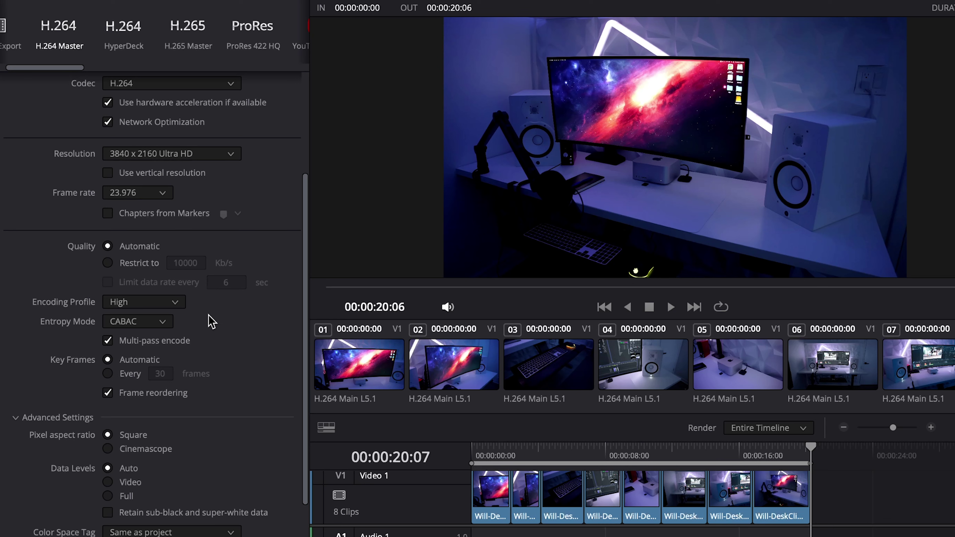
scroll(211, 321, up, 5)
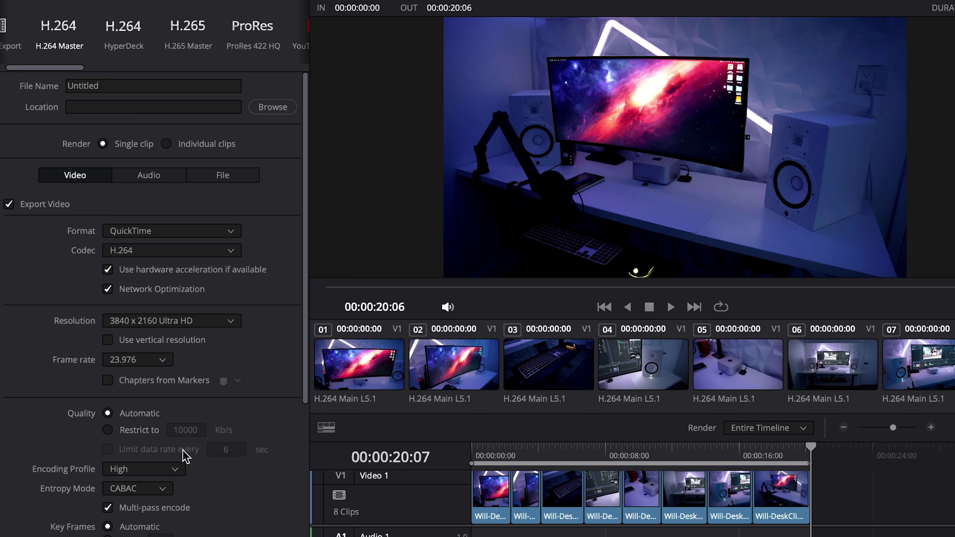
Select the H.265 Master preset tile in Render Settings
click(190, 41)
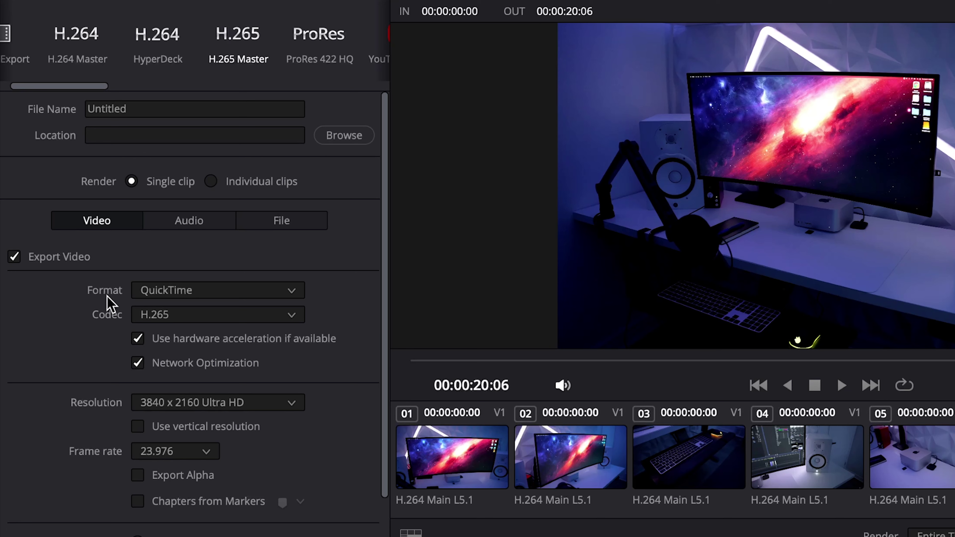
Set Format to MP4 and Codec to H.265, then check the Main10 and multi-pass settings
click(185, 297)
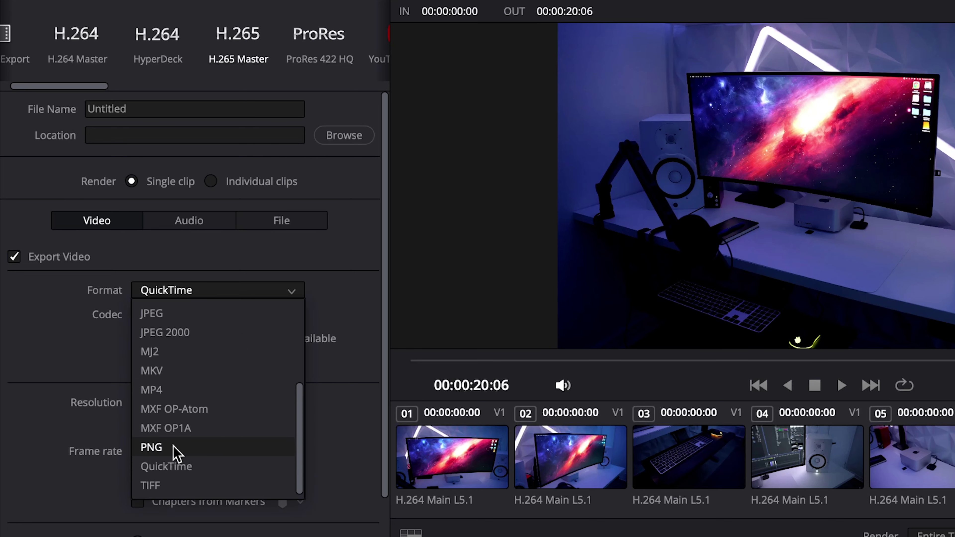
click(161, 391)
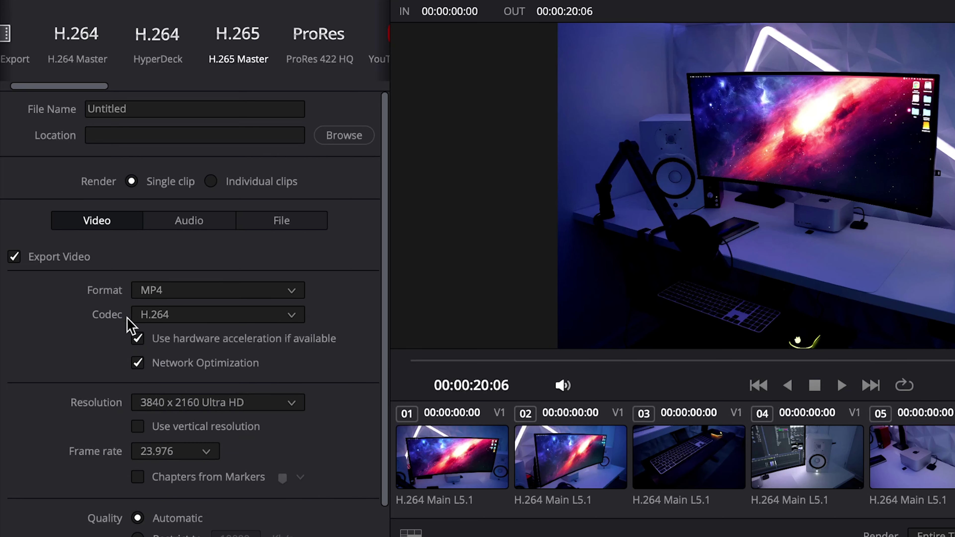
click(185, 321)
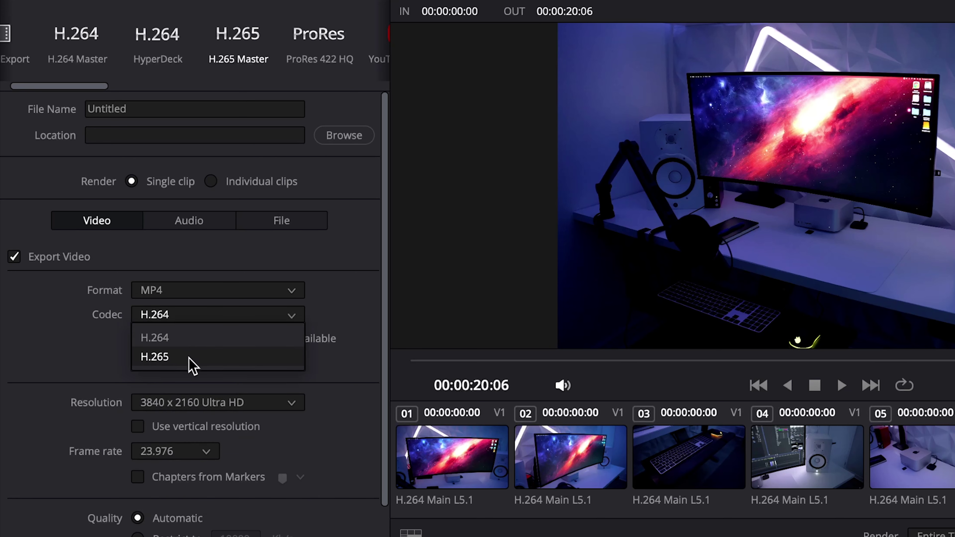
click(190, 364)
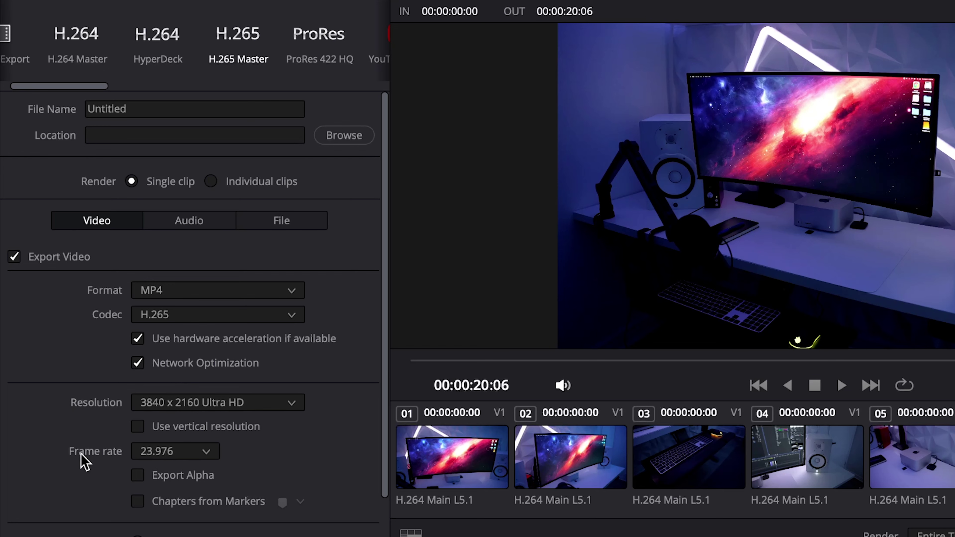
scroll(353, 477, down, 5)
scroll(348, 474, up, 1)
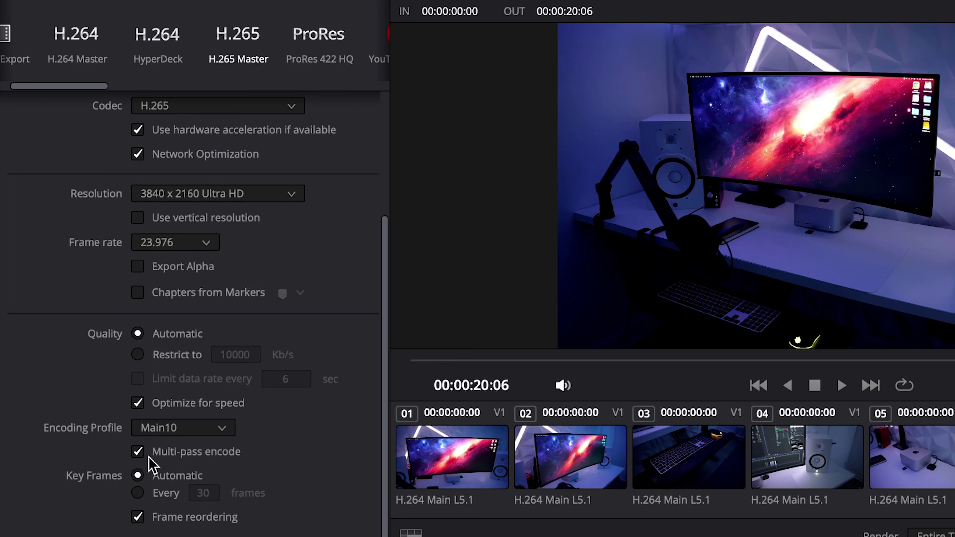
scroll(353, 438, up, 5)
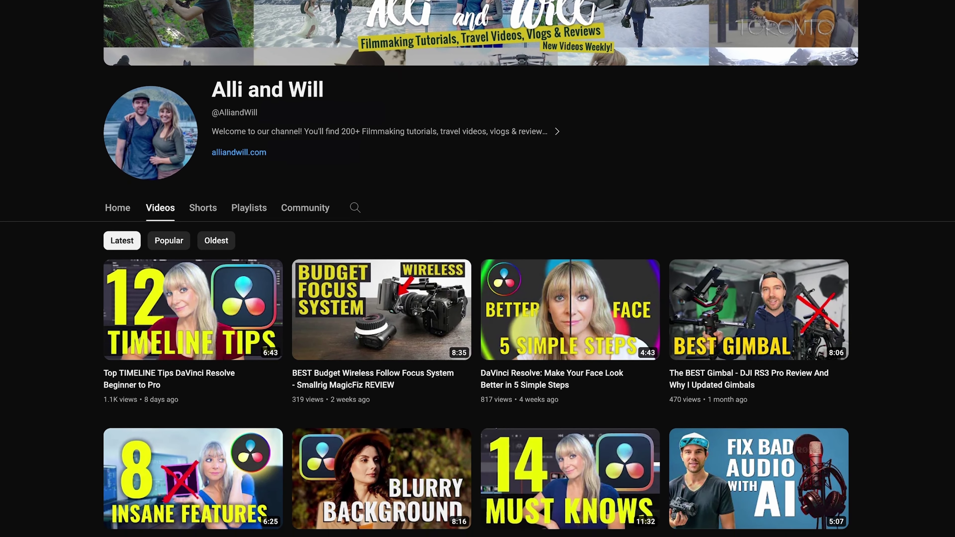
scroll(477, 269, down, 5)
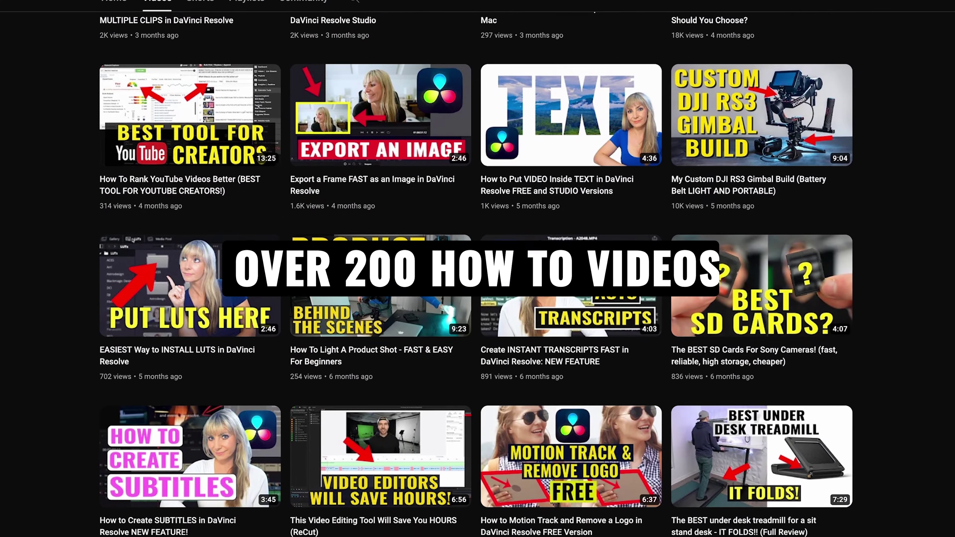
scroll(478, 269, down, 15)
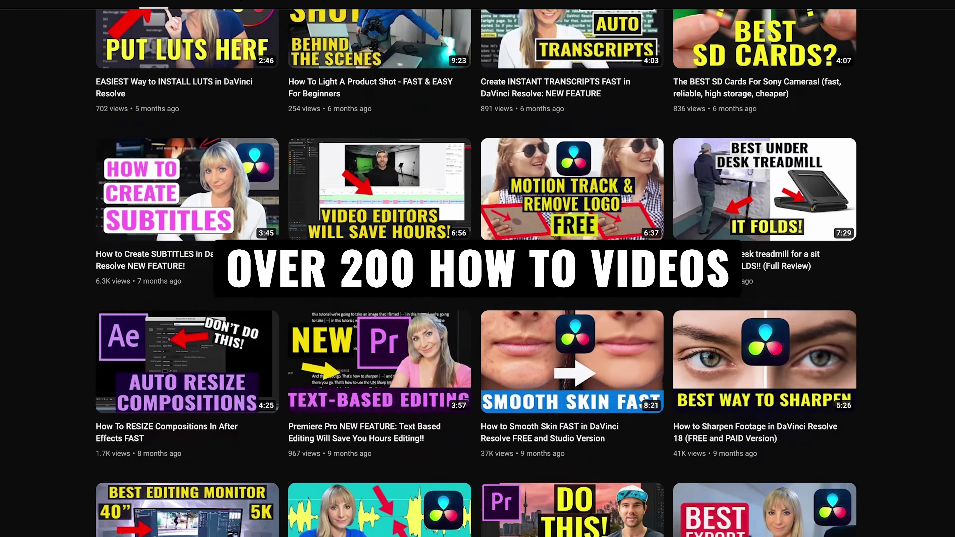
scroll(478, 269, down, 3)
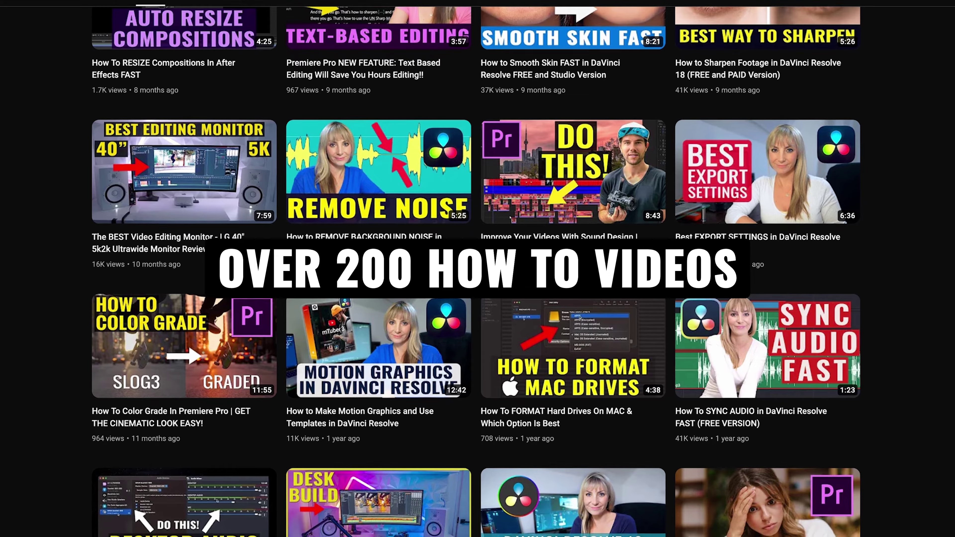
scroll(478, 269, down, 15)
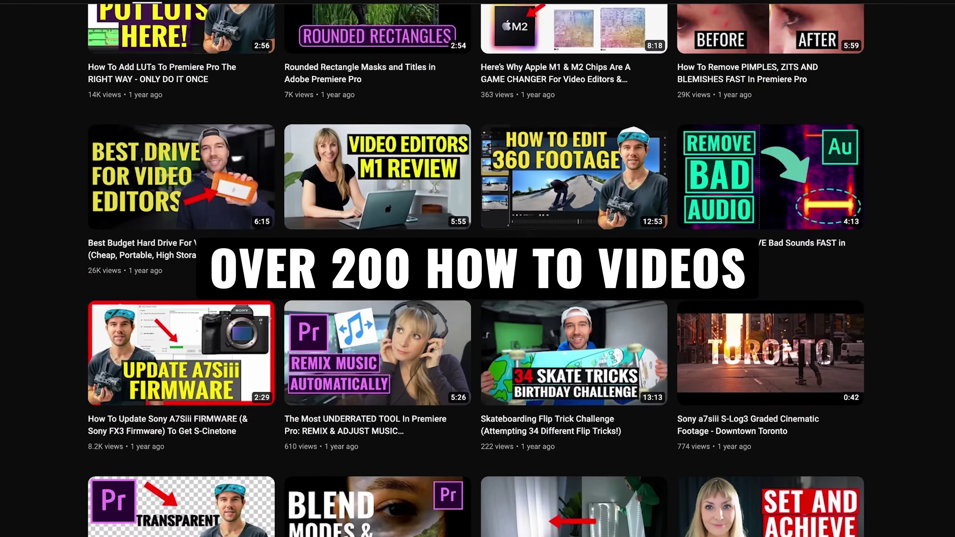